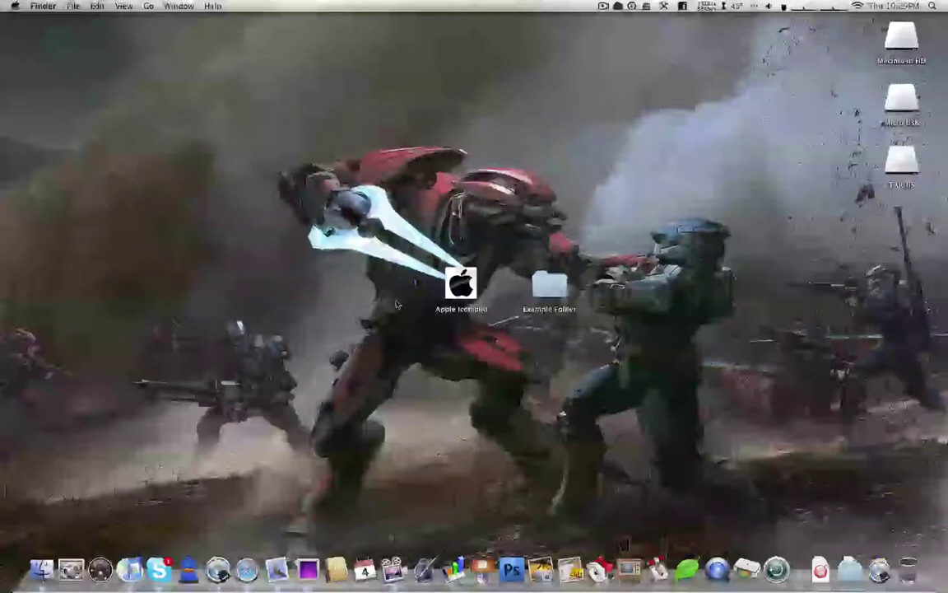
- Preview the Apple Icon.png image on the desktop with Quick Look, and close the preview
{"action": "left_click_drag", "start_coordinate": [426, 249], "coordinate": [595, 330]}
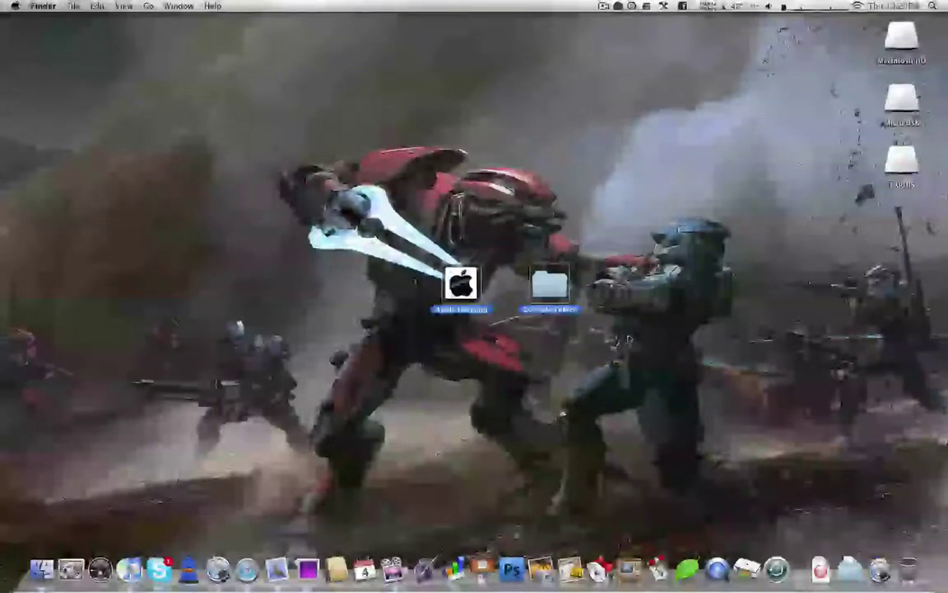
{"action": "left_click", "coordinate": [631, 339]}
{"action": "left_click", "coordinate": [452, 280]}
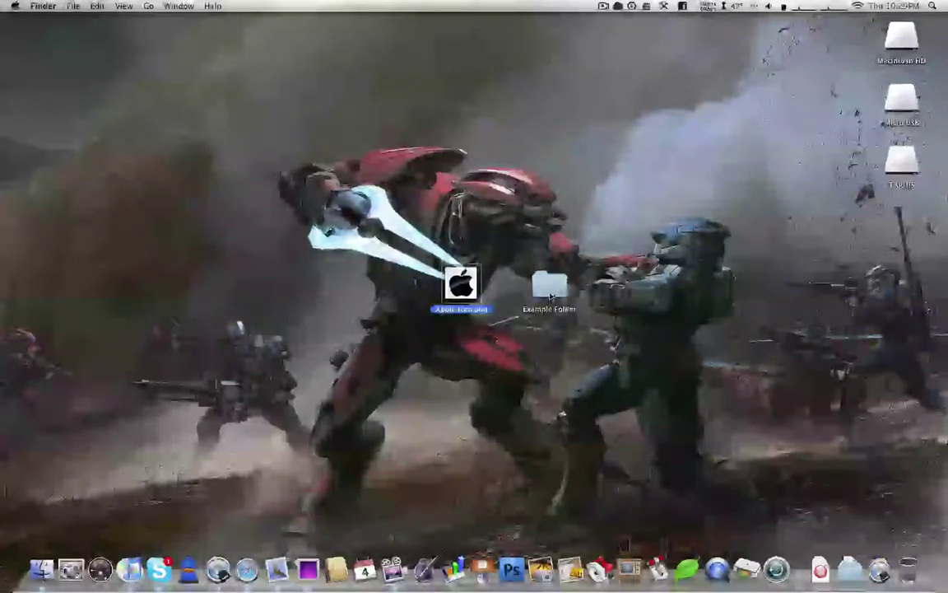
{"action": "left_click", "coordinate": [547, 303]}
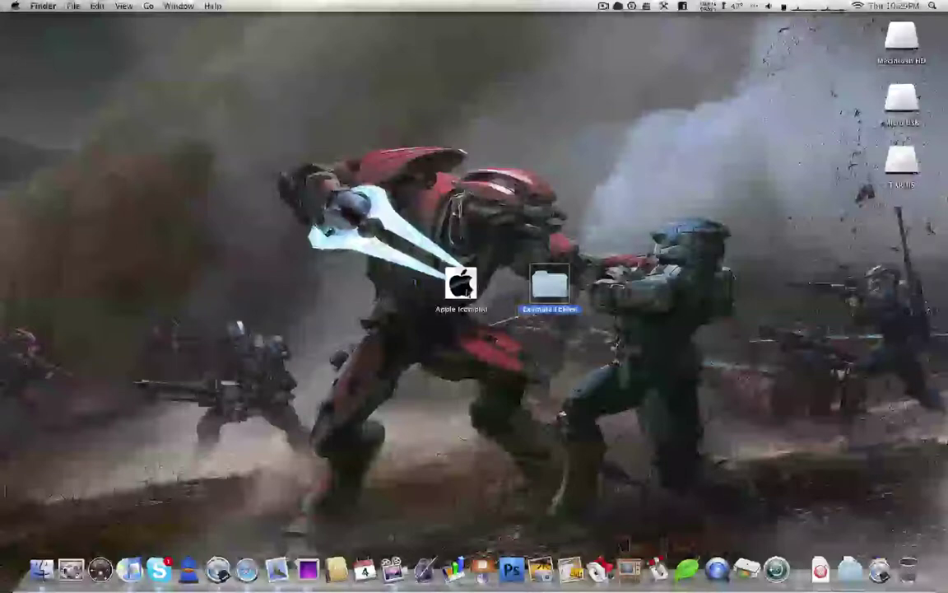
{"action": "left_click", "coordinate": [459, 282]}
{"action": "key", "text": "space"}
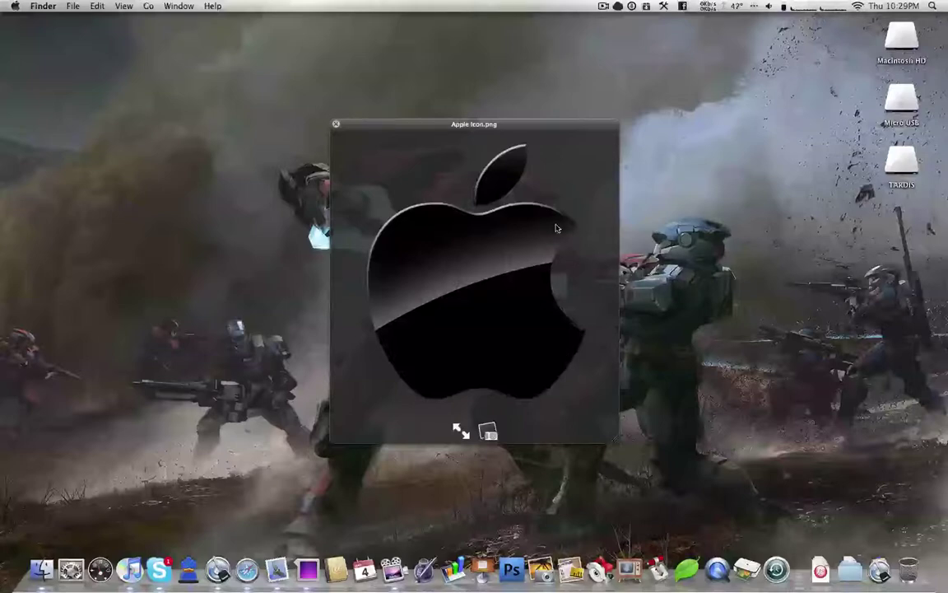
{"action": "key", "text": "space"}
- Preview Example Folder with Quick Look, open it to view its contents, and close its window
{"action": "left_click", "coordinate": [555, 290]}
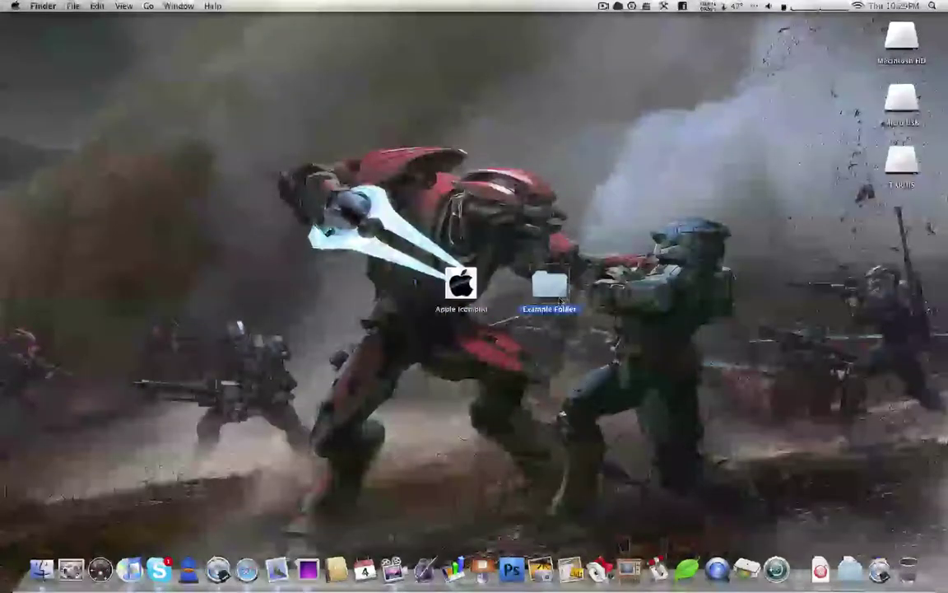
{"action": "key", "text": "space"}
{"action": "key", "text": "space"}
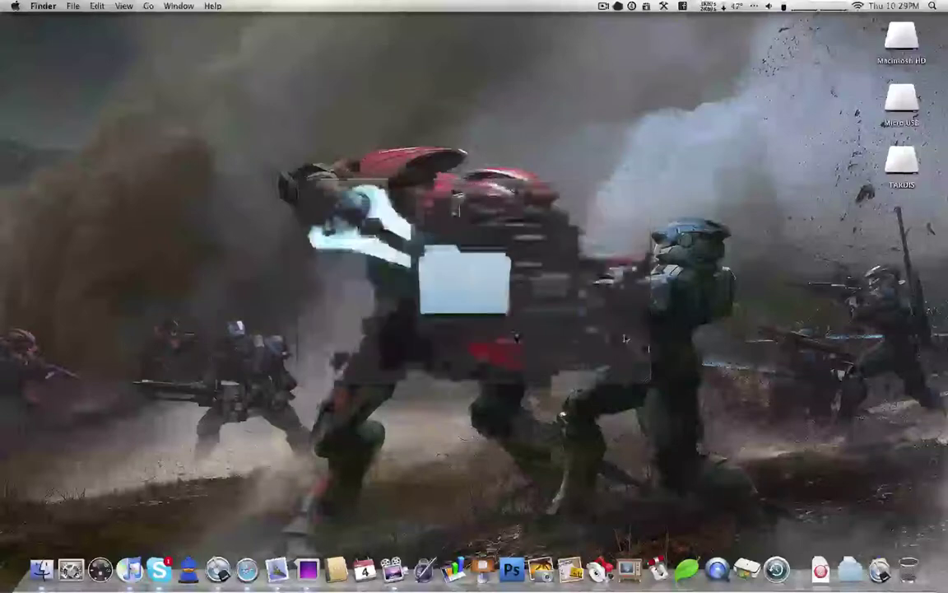
{"action": "key", "text": "super+o"}
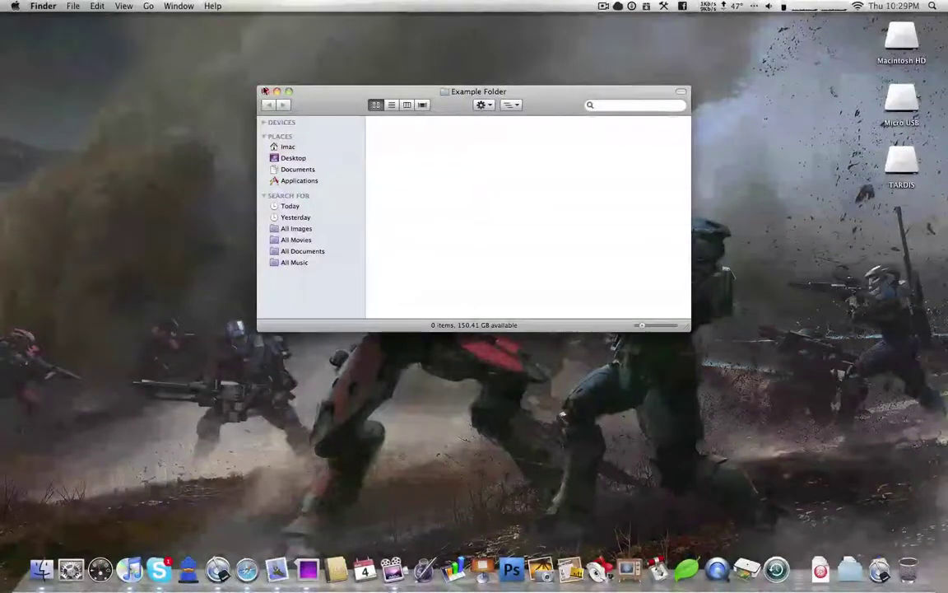
{"action": "key", "text": "super+w"}
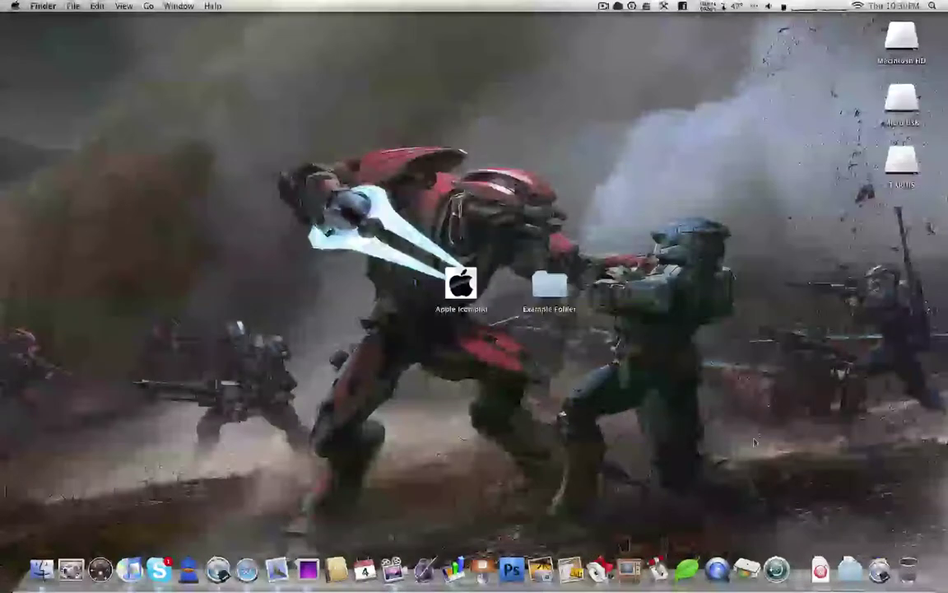
{"action": "left_click", "coordinate": [548, 281]}
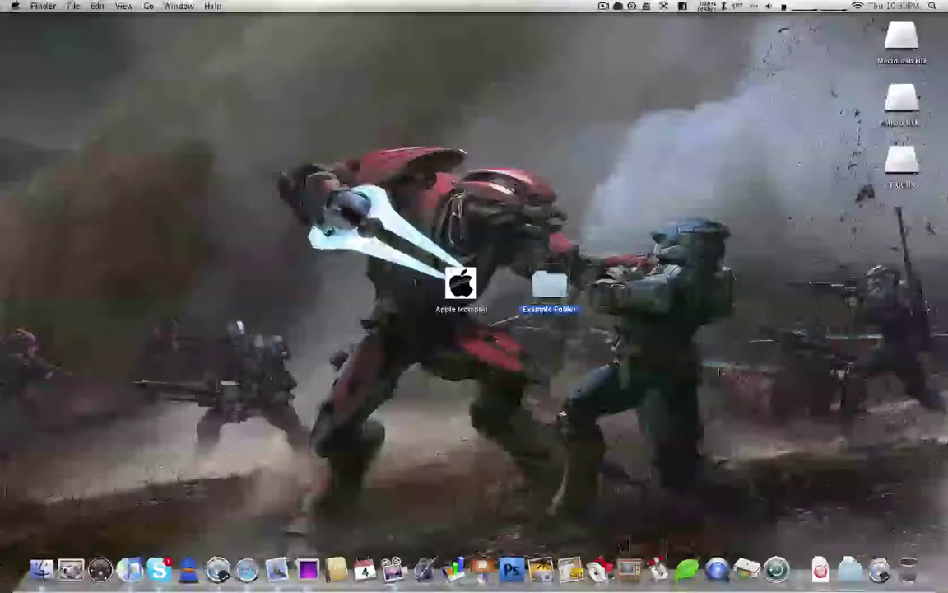
{"action": "left_click", "coordinate": [654, 339]}
- Launch Img2icns from the Applications stack
{"action": "left_click", "coordinate": [879, 568]}
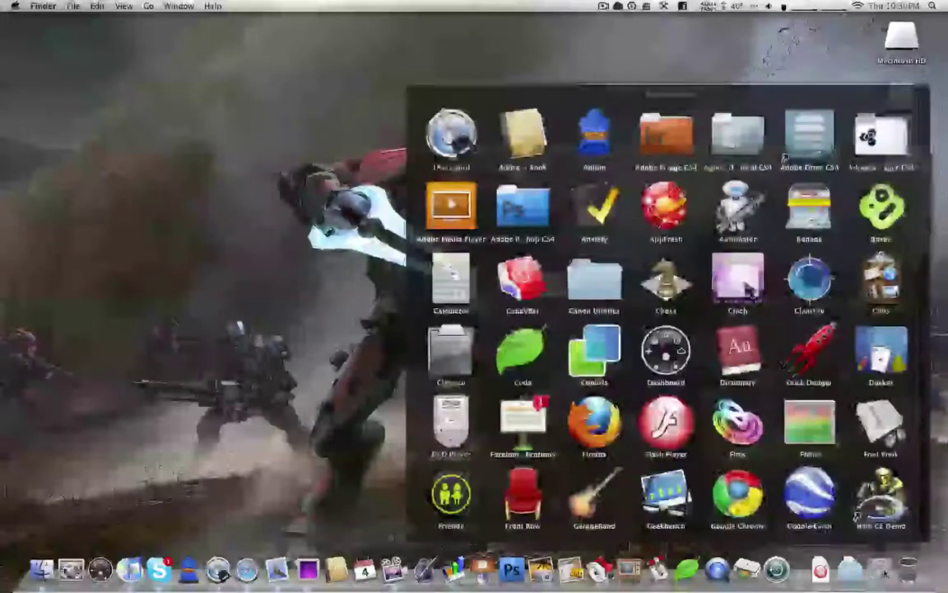
{"action": "scroll", "coordinate": [653, 338], "scroll_direction": "down", "scroll_amount": 5}
{"action": "scroll", "coordinate": [651, 338], "scroll_direction": "down", "scroll_amount": 10}
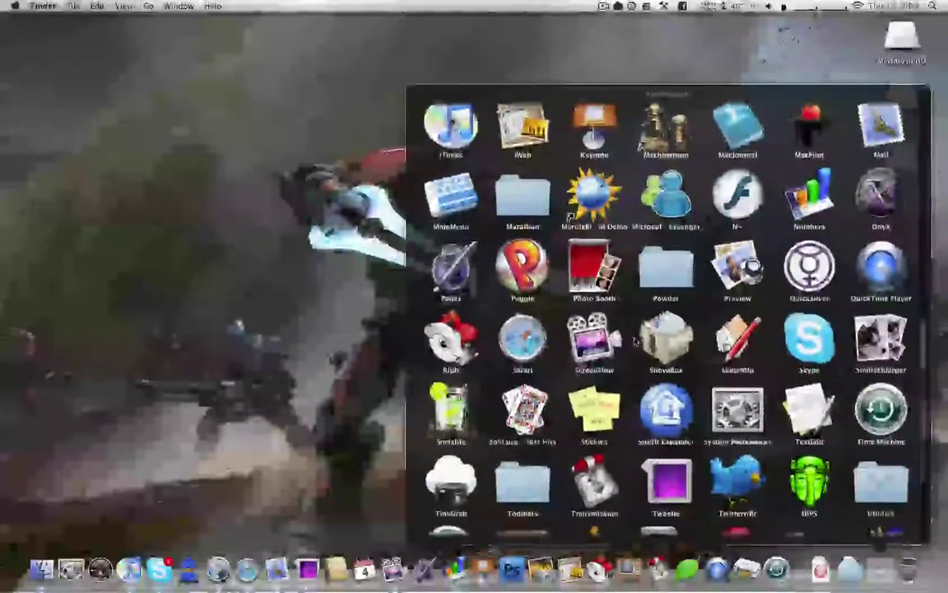
{"action": "scroll", "coordinate": [637, 340], "scroll_direction": "down", "scroll_amount": 4}
{"action": "scroll", "coordinate": [637, 341], "scroll_direction": "up", "scroll_amount": 6}
{"action": "scroll", "coordinate": [567, 291], "scroll_direction": "up", "scroll_amount": 8}
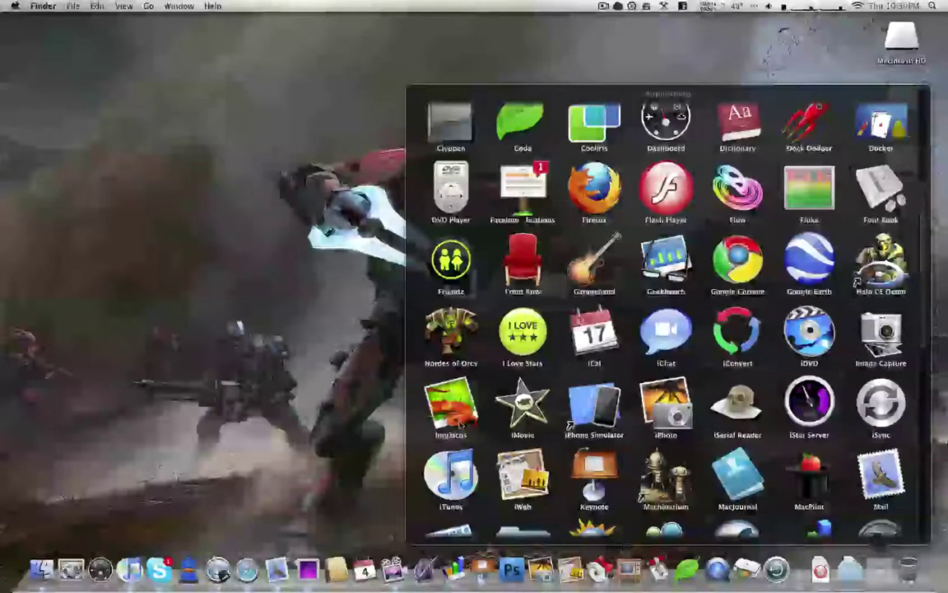
{"action": "left_click", "coordinate": [459, 421]}
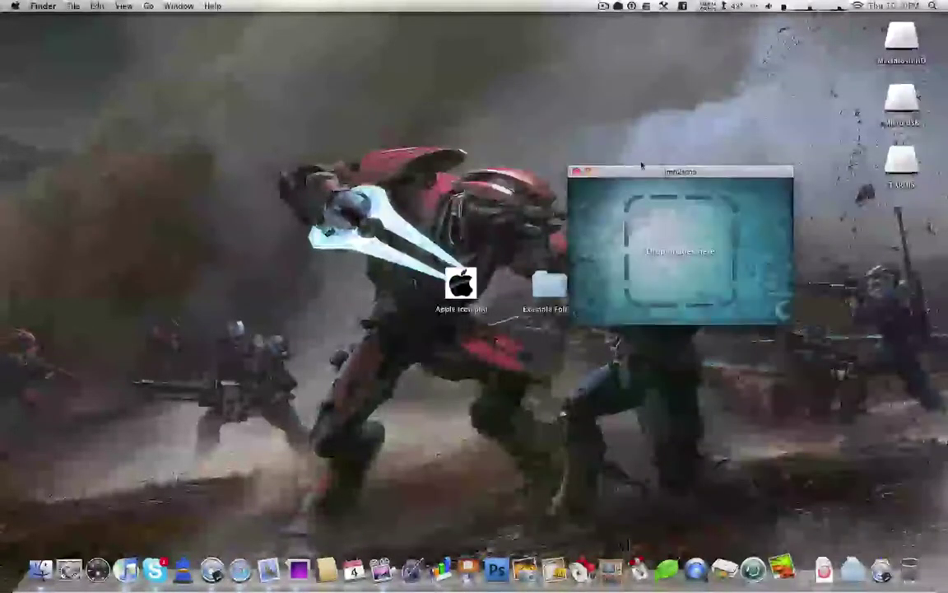
- Load Apple Icon.png into Img2icns, convert it to the Icns format and save the icon to the Desktop
{"action": "left_click_drag", "start_coordinate": [719, 169], "coordinate": [242, 82]}
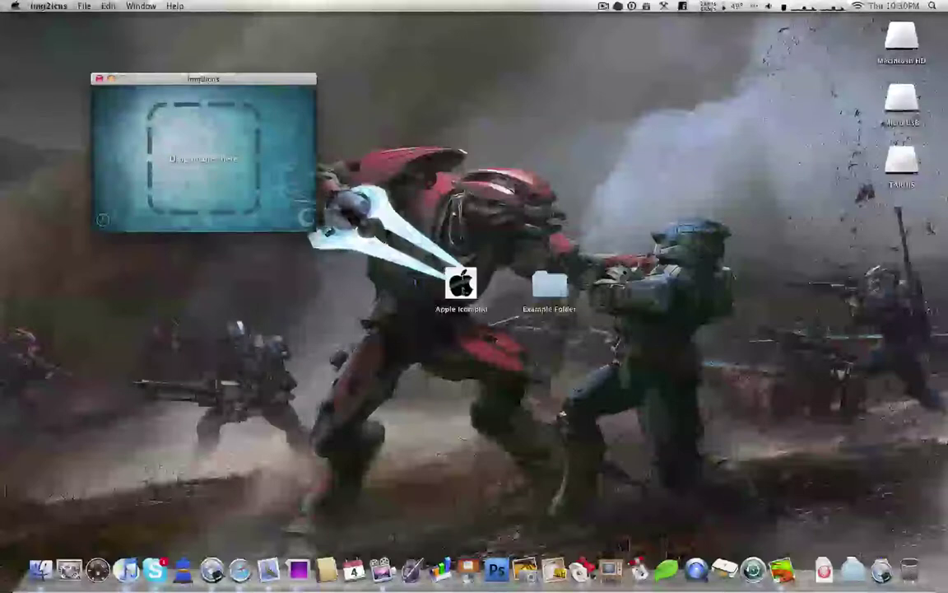
{"action": "left_click_drag", "start_coordinate": [461, 284], "coordinate": [200, 155]}
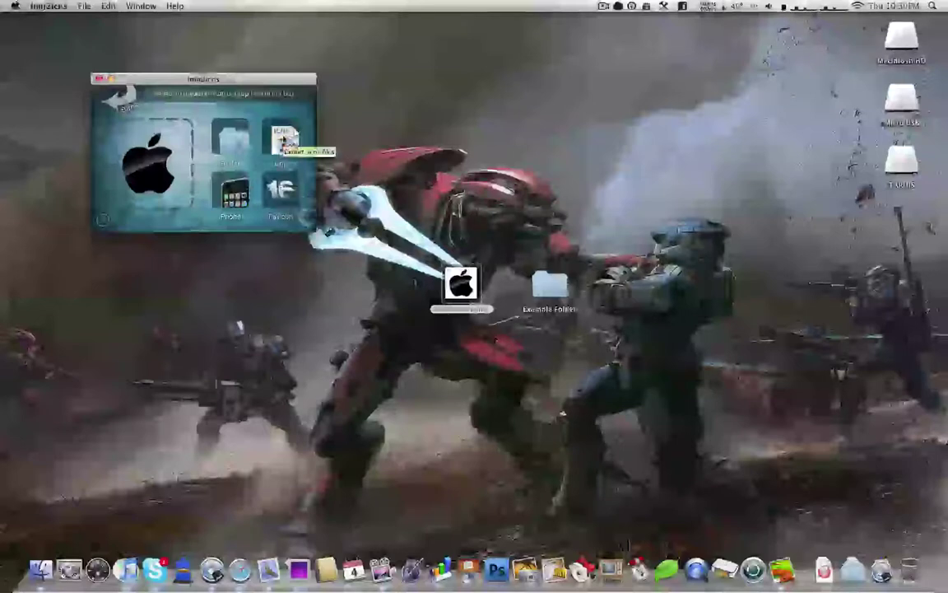
{"action": "left_click", "coordinate": [283, 140]}
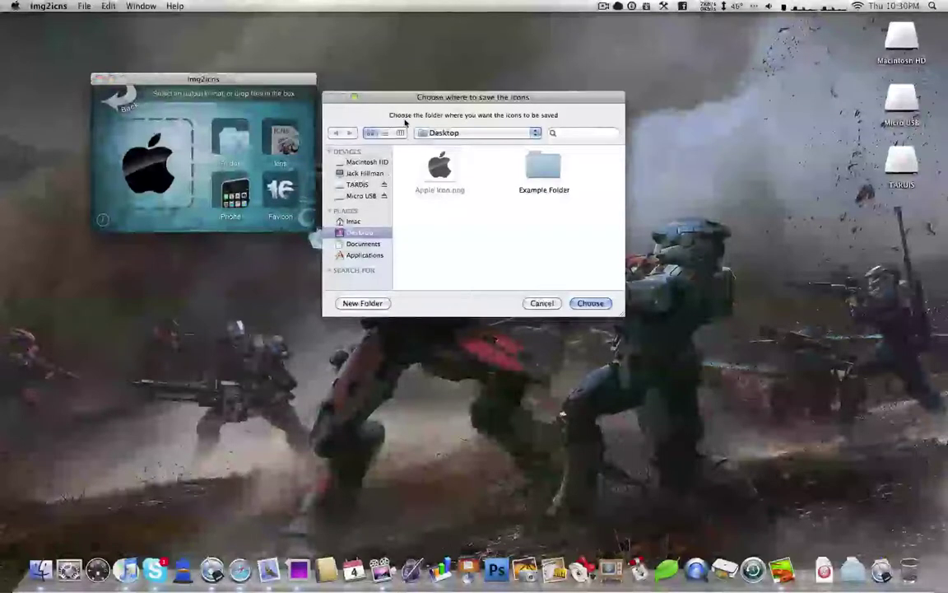
{"action": "left_click_drag", "start_coordinate": [414, 100], "coordinate": [413, 80]}
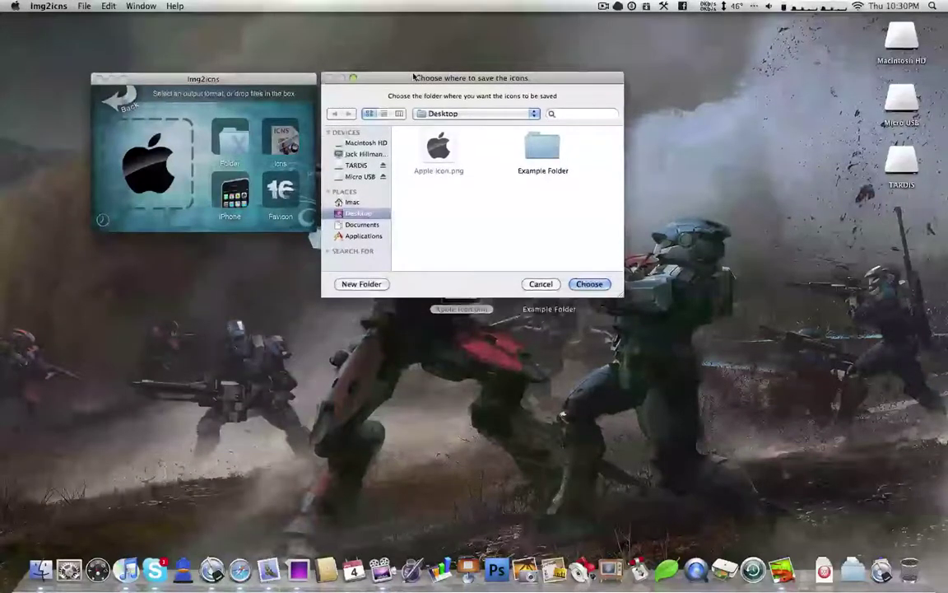
{"action": "left_click", "coordinate": [589, 284]}
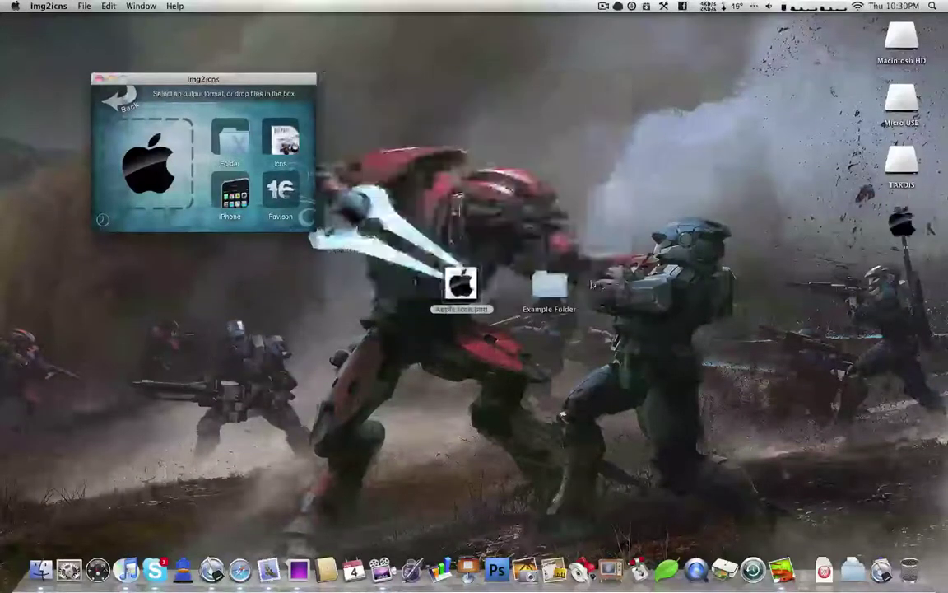
- Preview the converted Apple Icon.icns file on the desktop and quit Img2icns
{"action": "left_click", "coordinate": [900, 224]}
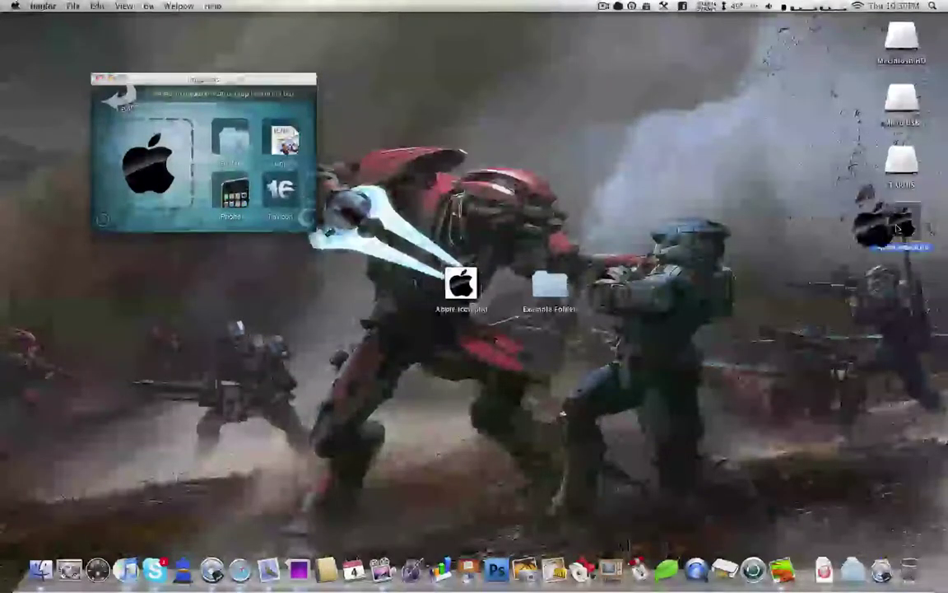
{"action": "key", "text": "space"}
{"action": "key", "text": "space"}
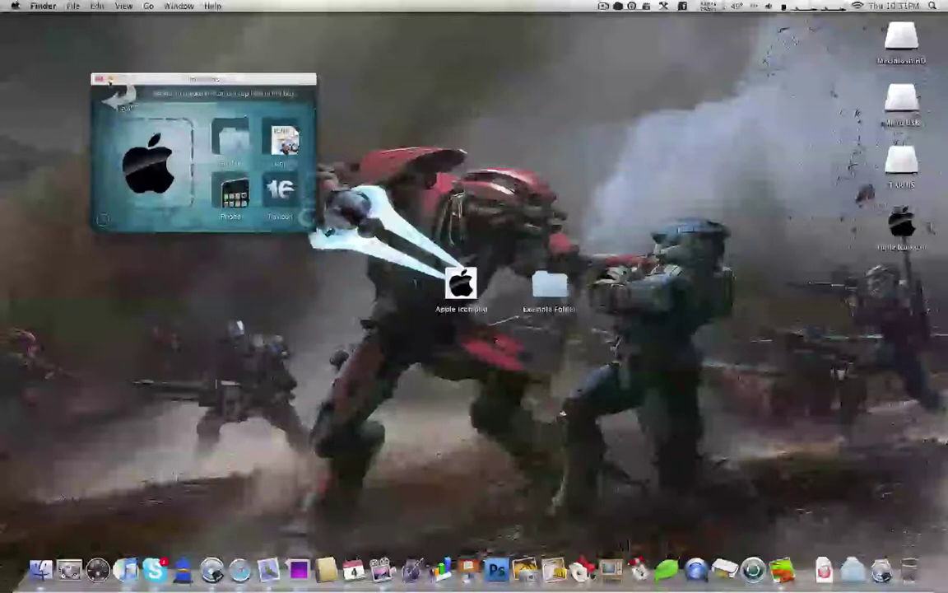
{"action": "left_click", "coordinate": [185, 80]}
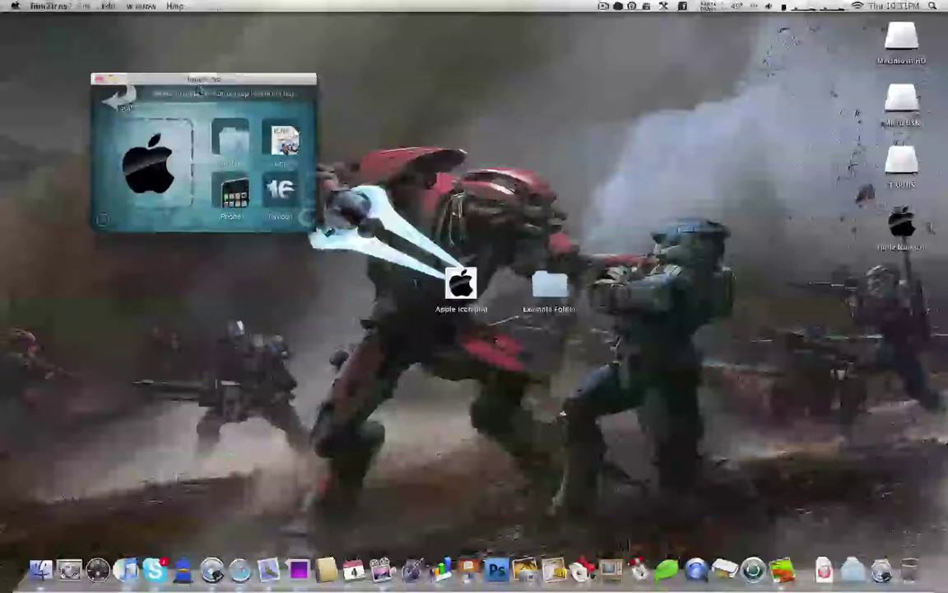
{"action": "key", "text": "super+q"}
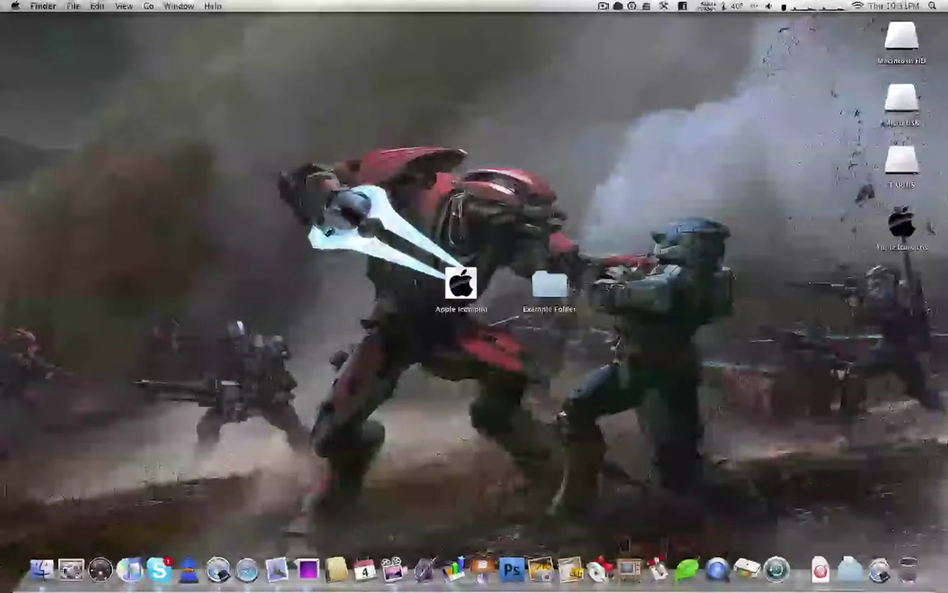
- Open the Get Info window for Example Folder
{"action": "right_click", "coordinate": [564, 284]}
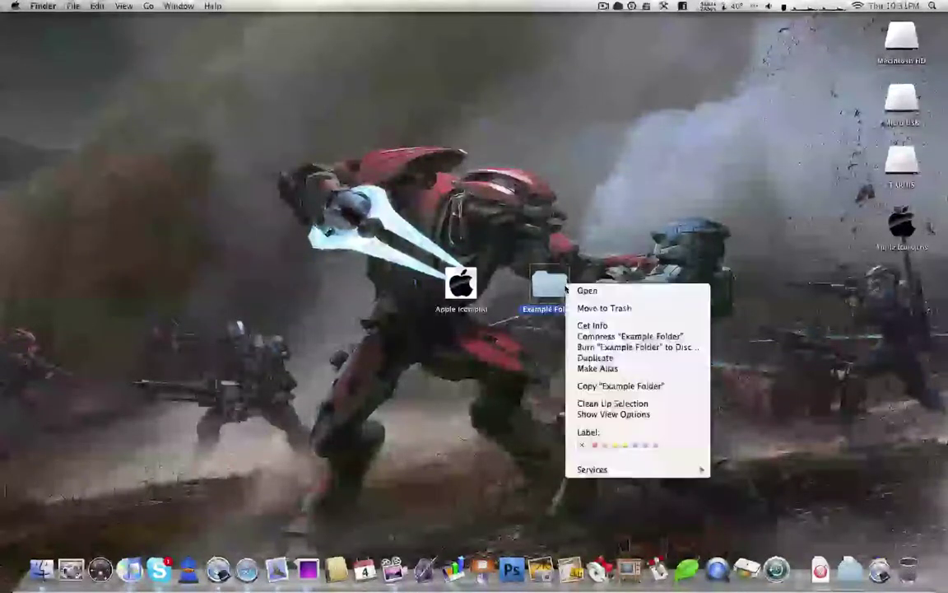
{"action": "left_click", "coordinate": [593, 326]}
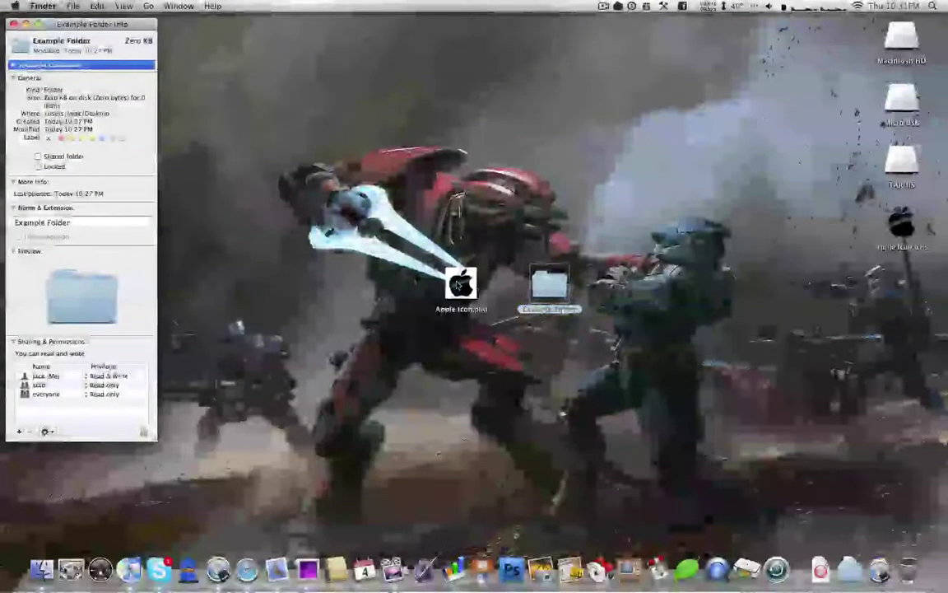
- Move Apple Icon.png from the desktop to the Trash and empty the Trash
{"action": "left_click", "coordinate": [458, 284]}
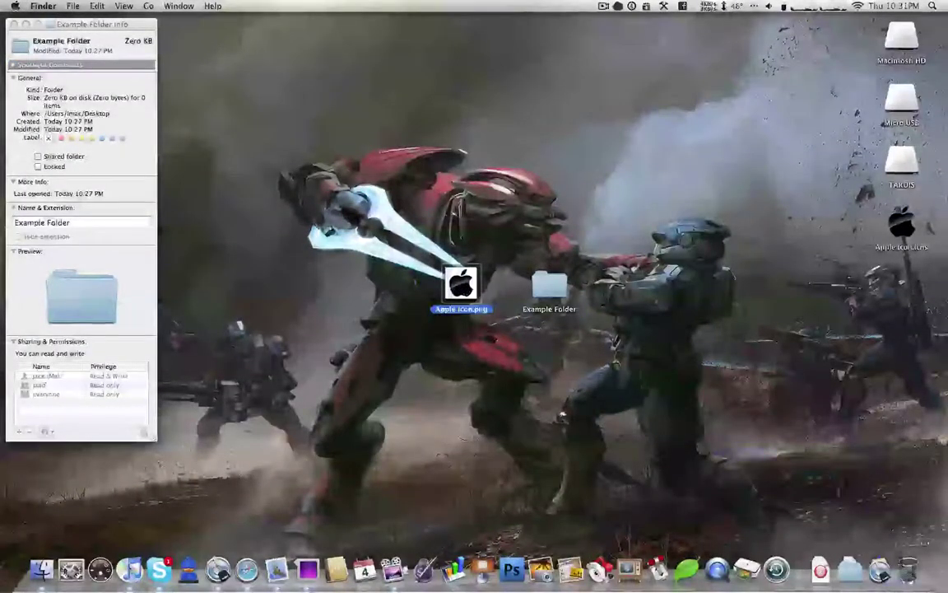
{"action": "left_click_drag", "start_coordinate": [461, 284], "coordinate": [908, 568]}
{"action": "right_click", "coordinate": [907, 568]}
{"action": "left_click", "coordinate": [909, 535]}
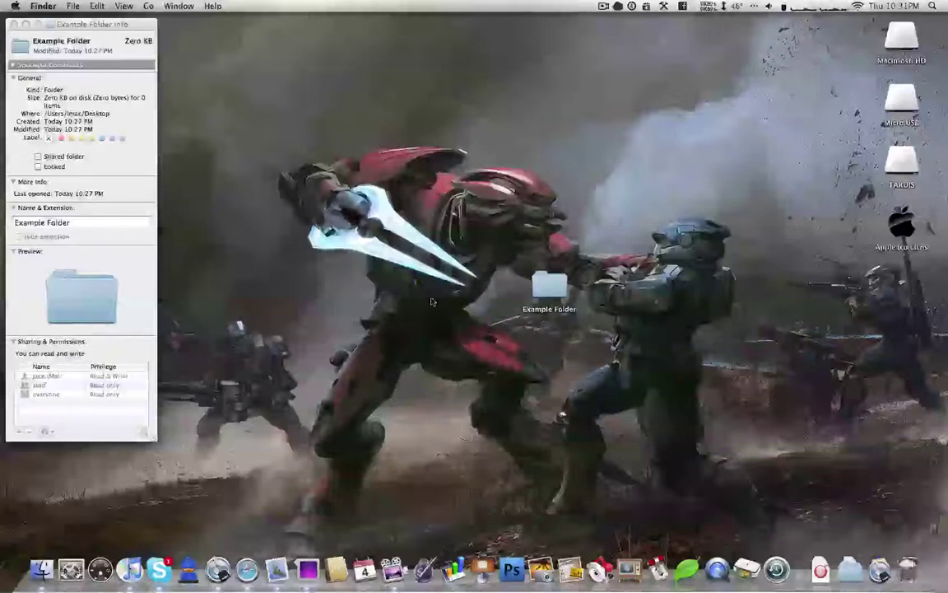
- Replace Example Folder's icon with Apple Icon.icns through the small icon in its info window
{"action": "left_click", "coordinate": [123, 25]}
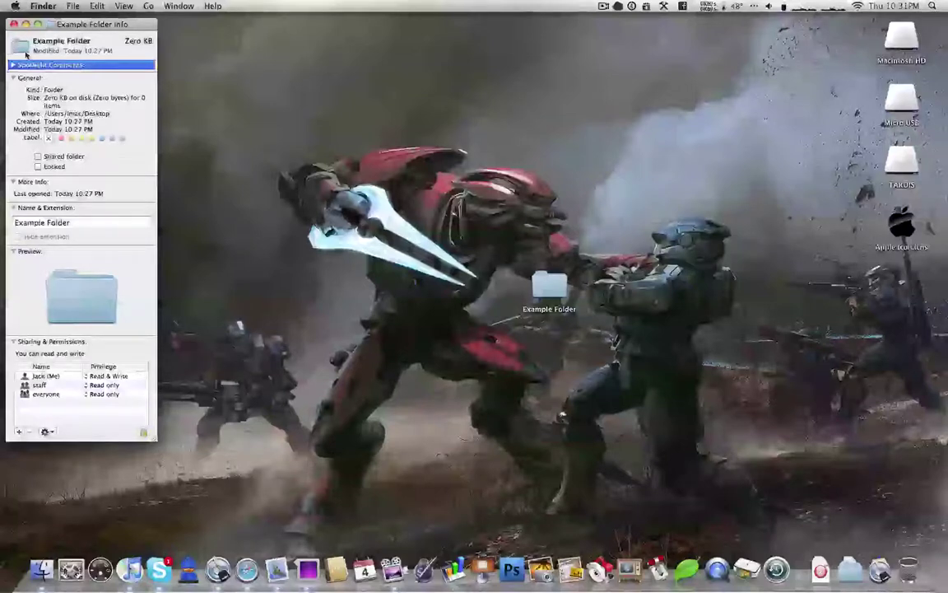
{"action": "left_click", "coordinate": [910, 228]}
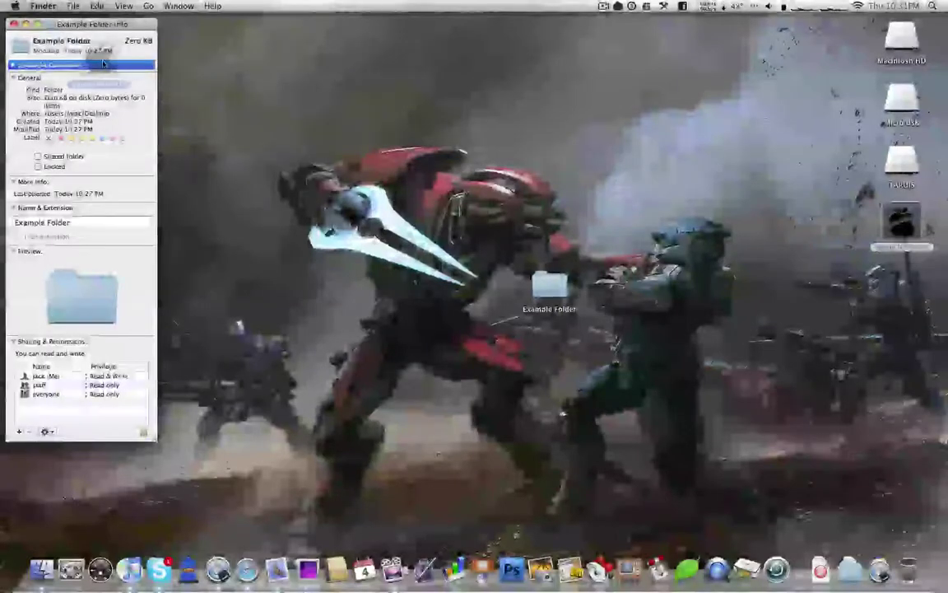
{"action": "left_click_drag", "start_coordinate": [55, 63], "coordinate": [25, 51]}
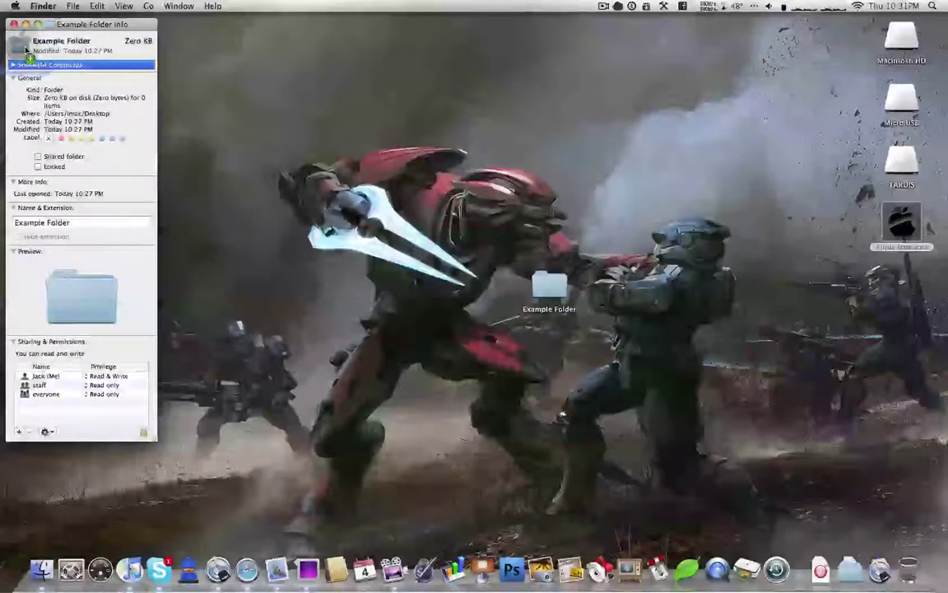
{"action": "left_click_drag", "start_coordinate": [25, 50], "coordinate": [25, 51]}
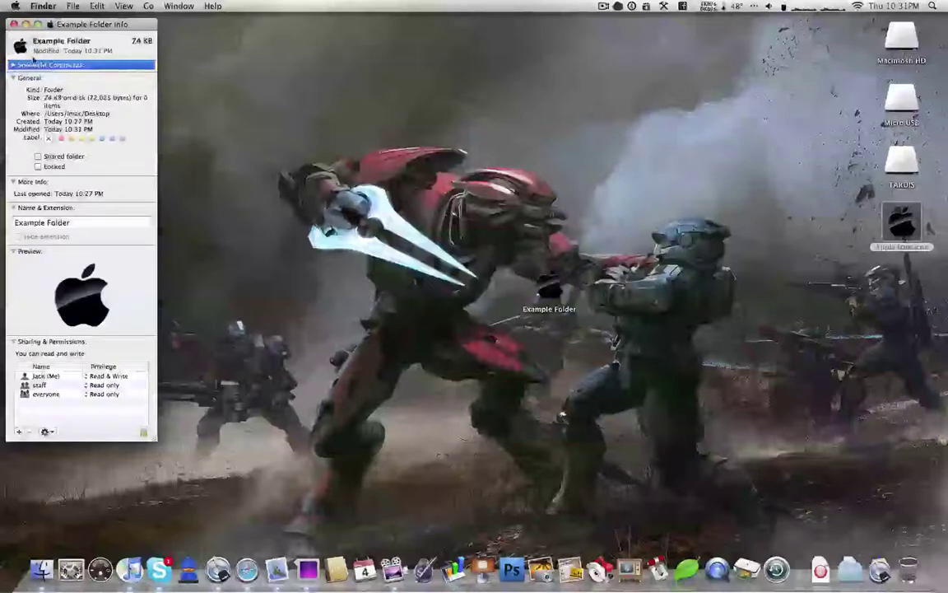
- Check the custom icon of Example Folder in a Quick Look preview
{"action": "left_click", "coordinate": [550, 283]}
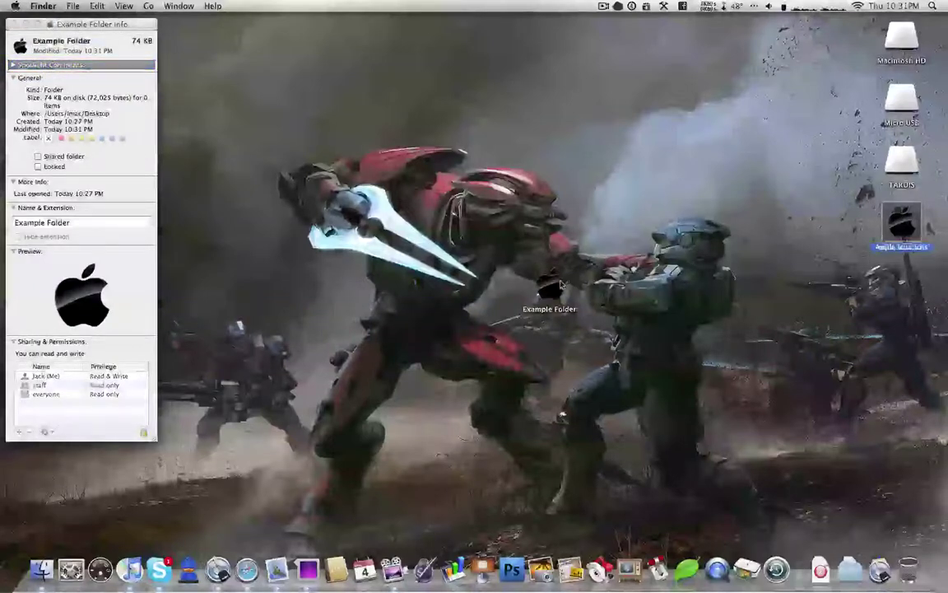
{"action": "key", "text": "space"}
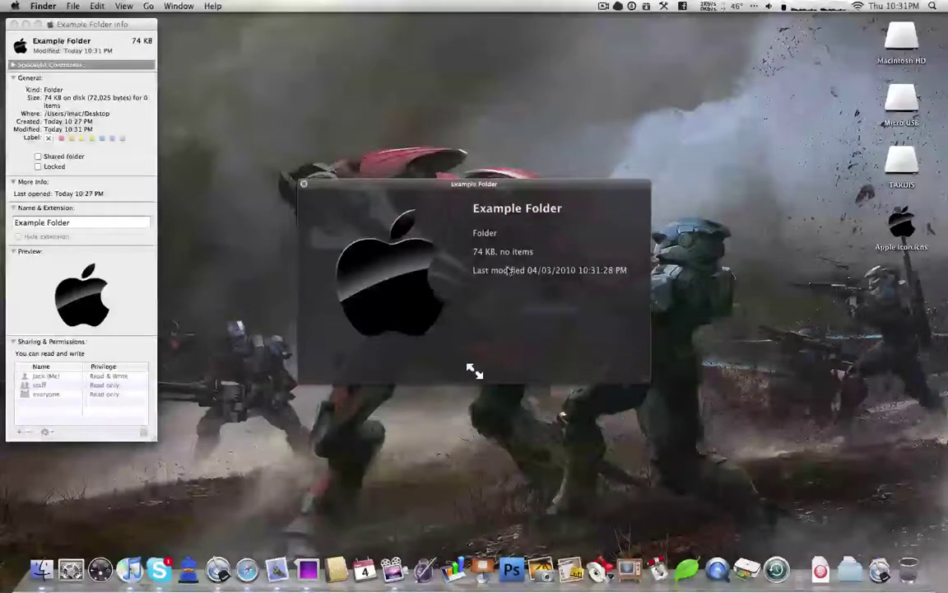
{"action": "key", "text": "space"}
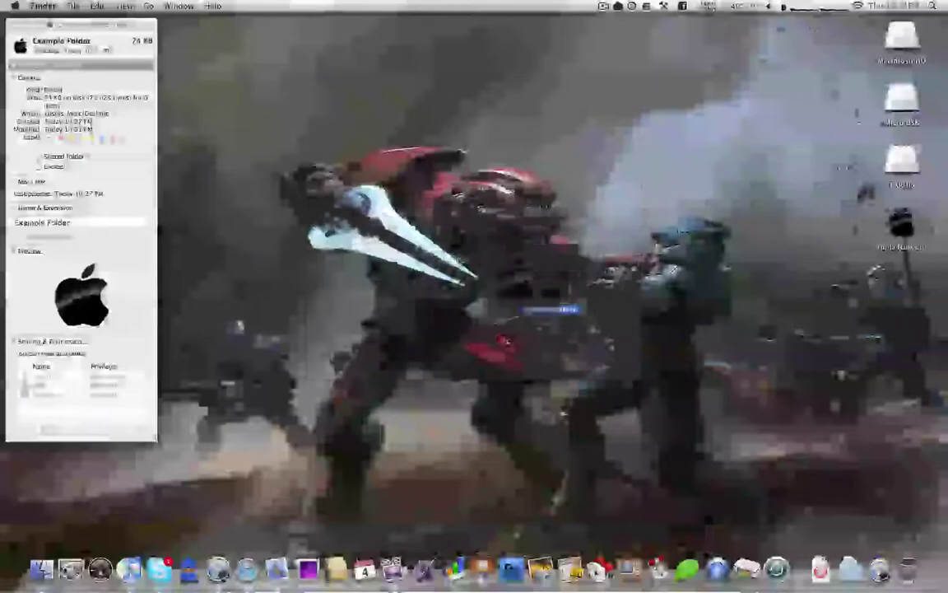
- Remove the custom icon from Example Folder in its info window to restore the default folder icon
{"action": "left_click", "coordinate": [13, 64]}
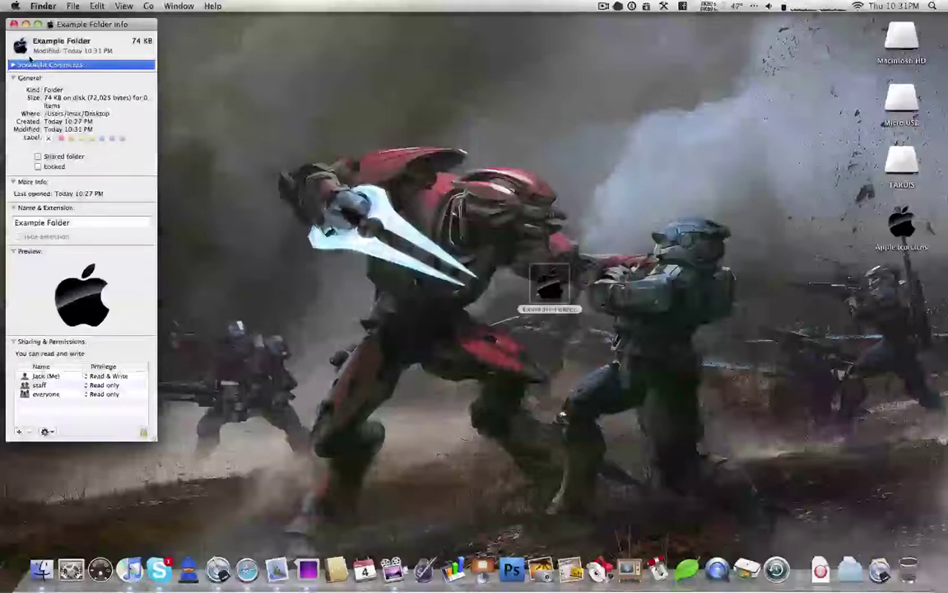
{"action": "key", "text": "BackSpace"}
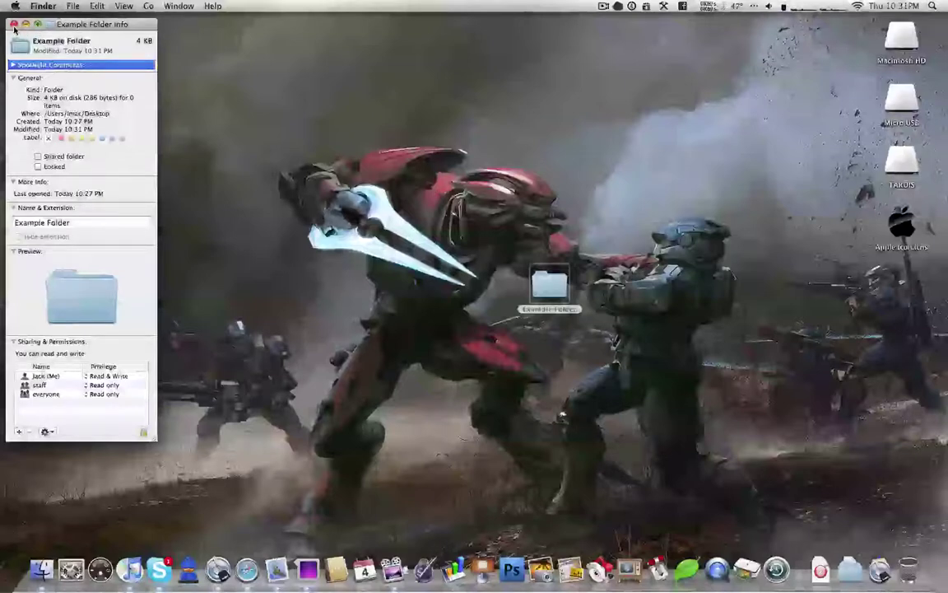
- Paste the copied Apple icon back onto Example Folder in its info window and close the window
{"action": "key", "text": "super+v"}
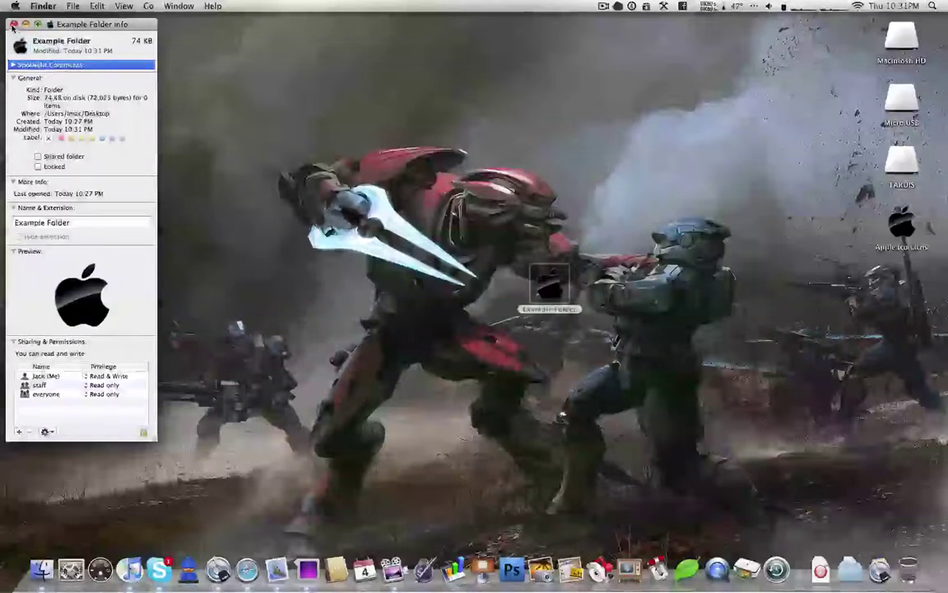
{"action": "left_click", "coordinate": [13, 26]}
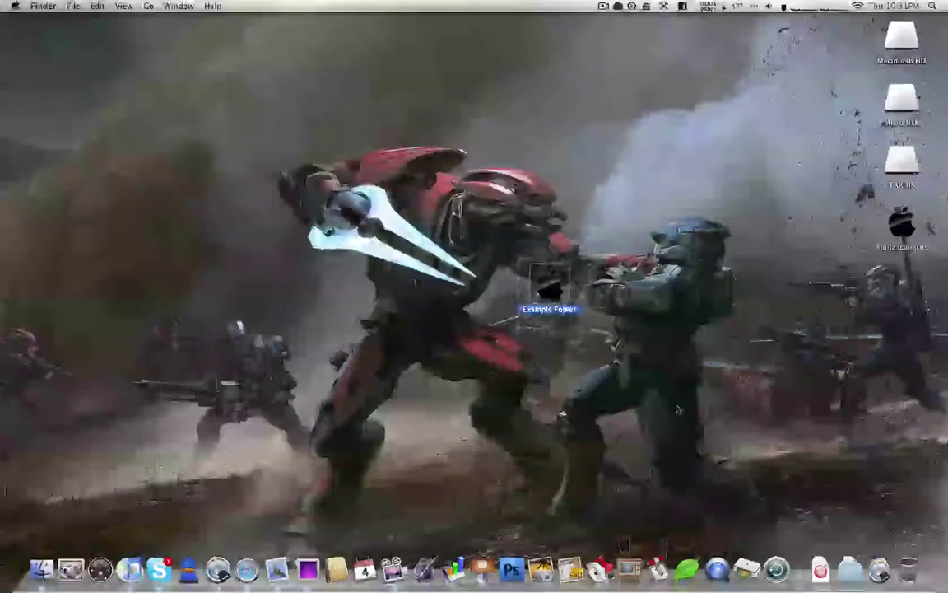
- Move Example Folder across the desktop, closer to the column of drive icons
{"action": "left_click", "coordinate": [565, 291]}
{"action": "left_click", "coordinate": [577, 299]}
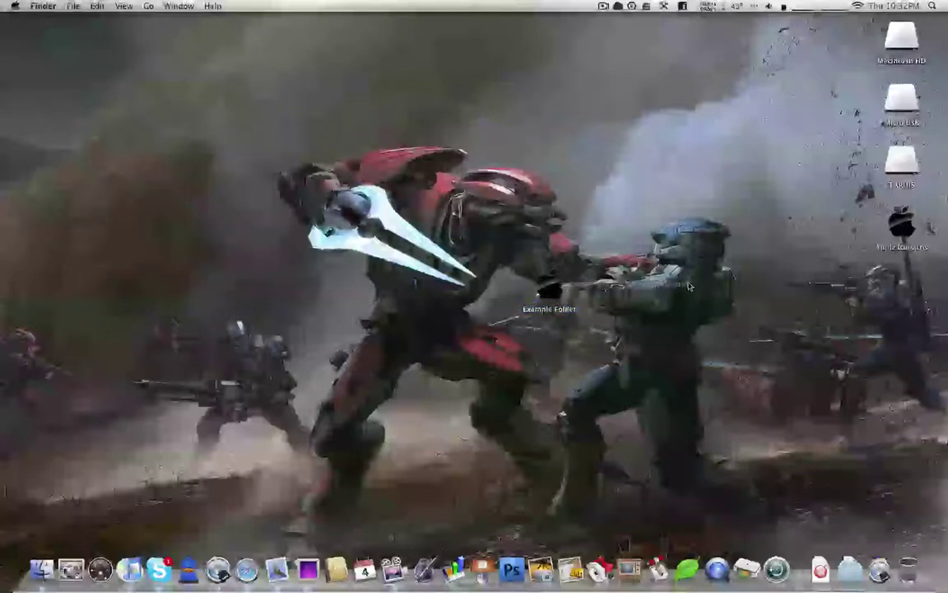
{"action": "mouse_move", "coordinate": [708, 286]}
{"action": "left_mouse_down"}
{"action": "mouse_move", "coordinate": [467, 236]}
{"action": "mouse_move", "coordinate": [563, 265]}
{"action": "mouse_move", "coordinate": [698, 288]}
{"action": "left_mouse_up"}
{"action": "left_click_drag", "start_coordinate": [549, 284], "coordinate": [724, 288]}
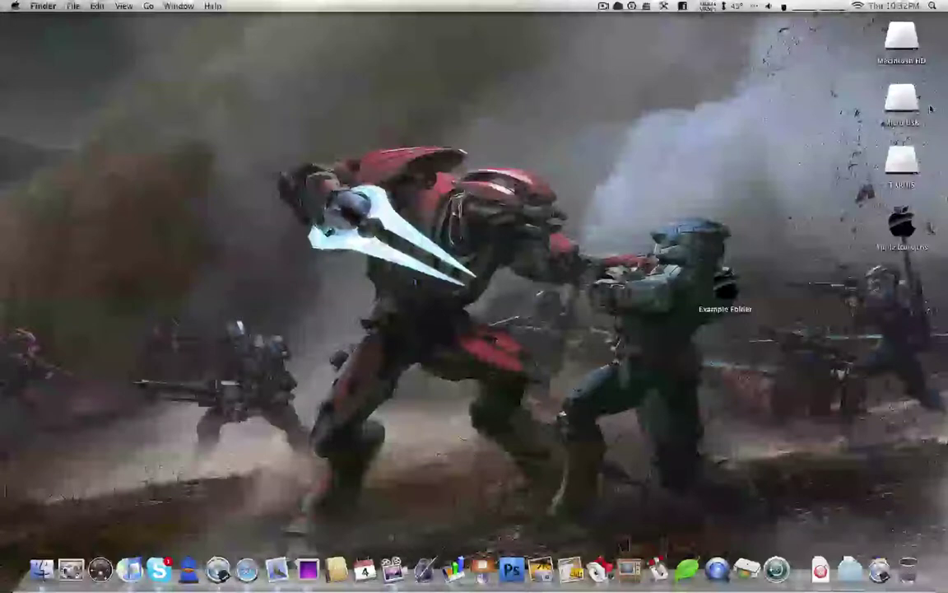
- Open the Movies folder on the Micro USB drive
{"action": "double_click", "coordinate": [902, 101]}
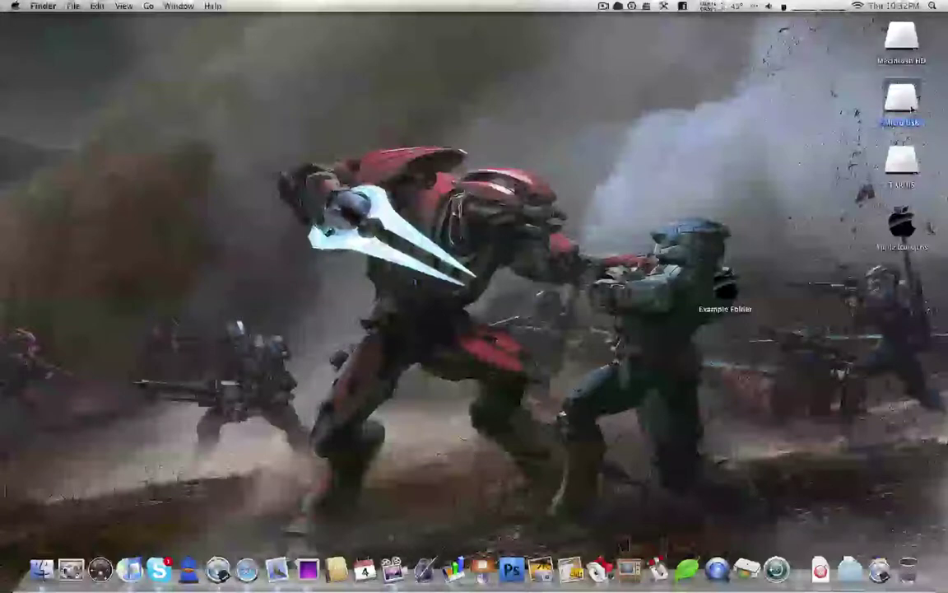
{"action": "left_click_drag", "start_coordinate": [430, 18], "coordinate": [414, 48]}
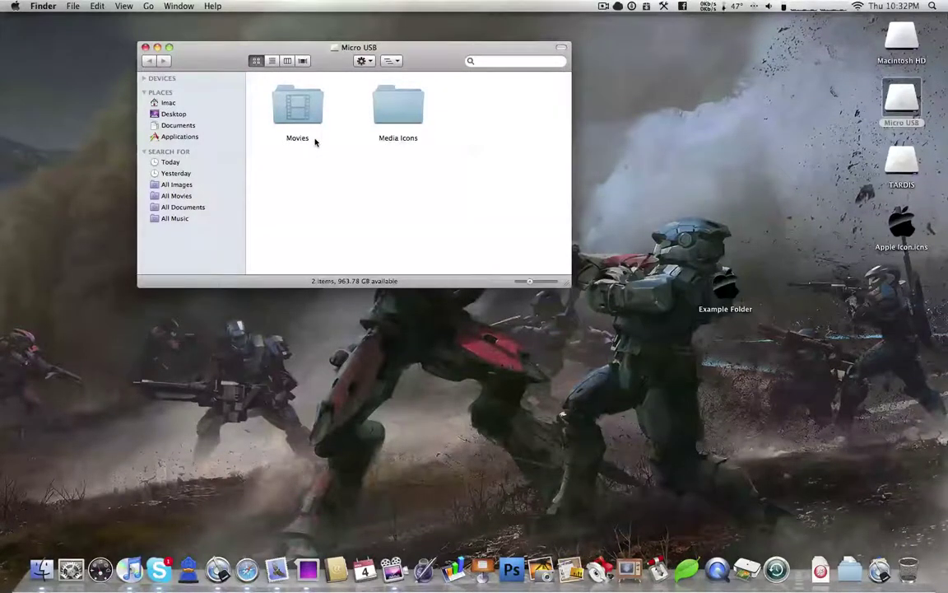
{"action": "double_click", "coordinate": [296, 113]}
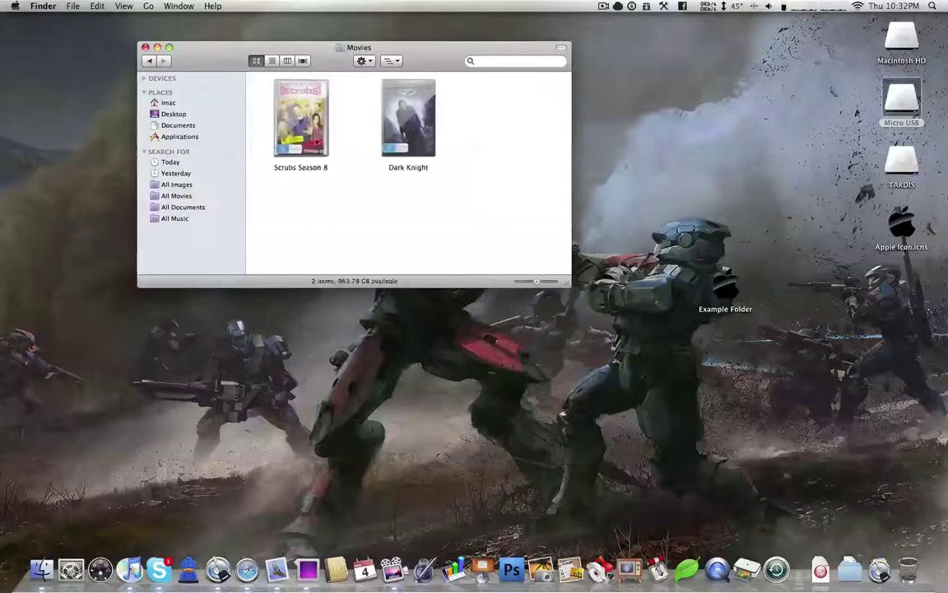
- Check the custom cover icons of Scrubs Season 8 and Dark Knight in Quick Look previews
{"action": "left_click", "coordinate": [317, 141]}
{"action": "key", "text": "space"}
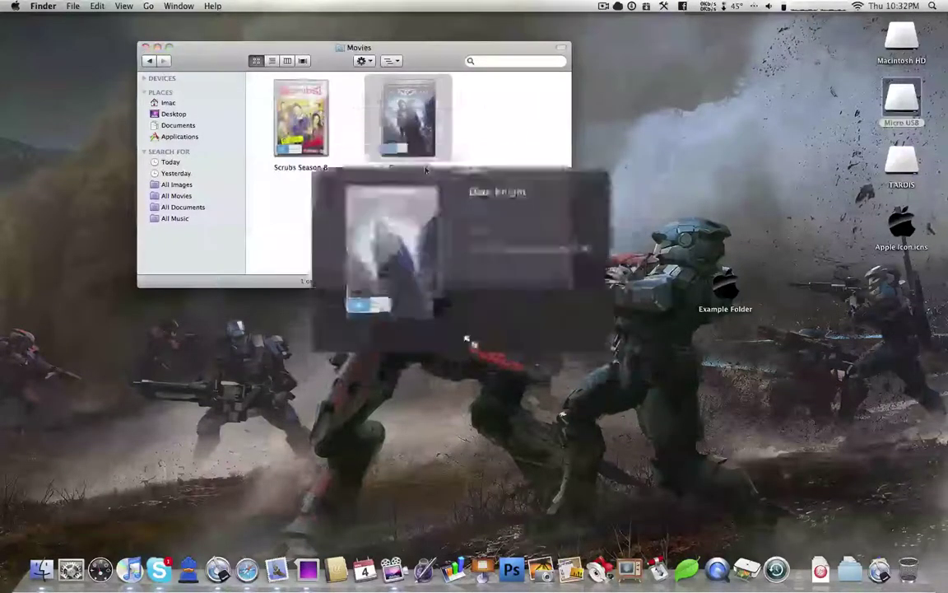
{"action": "key", "text": "space"}
- Check the custom icons of the three disks inside Scrubs Season 8 in Quick Look previews and close the window
{"action": "double_click", "coordinate": [325, 109]}
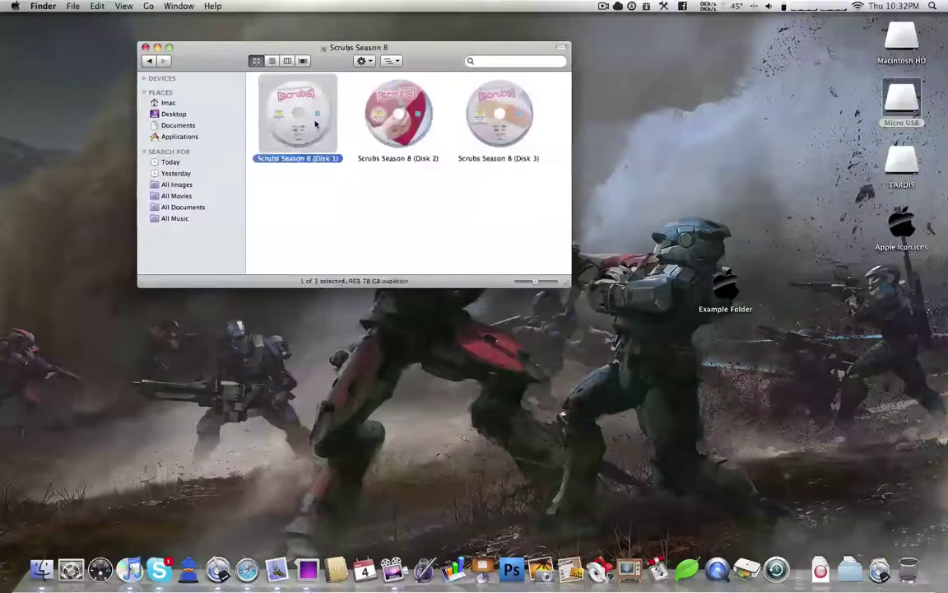
{"action": "key", "text": "space"}
{"action": "key", "text": "space"}
{"action": "left_click", "coordinate": [418, 127]}
{"action": "key", "text": "space"}
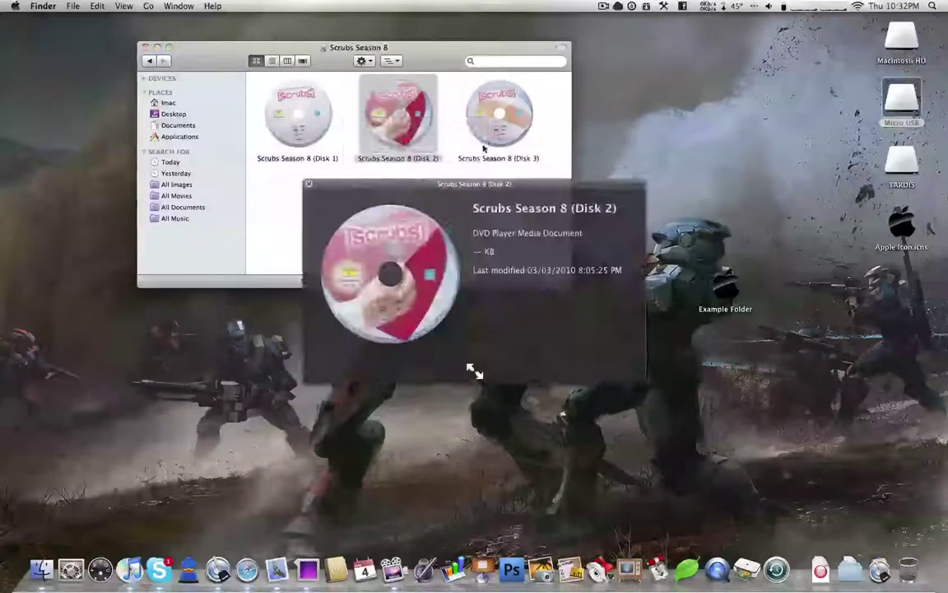
{"action": "key", "text": "space"}
{"action": "key", "text": "Right"}
{"action": "key", "text": "space"}
{"action": "left_click", "coordinate": [288, 186]}
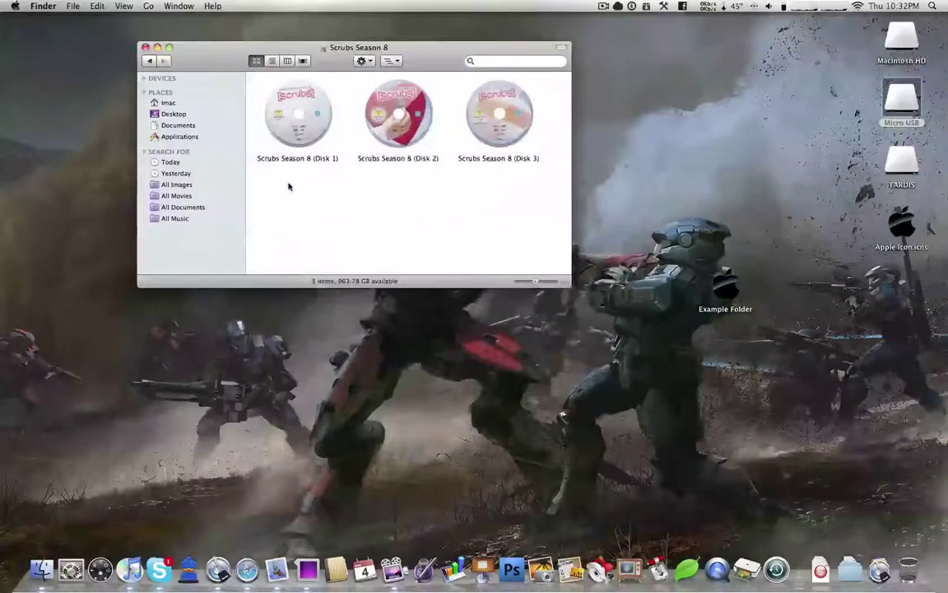
{"action": "left_click", "coordinate": [145, 48]}
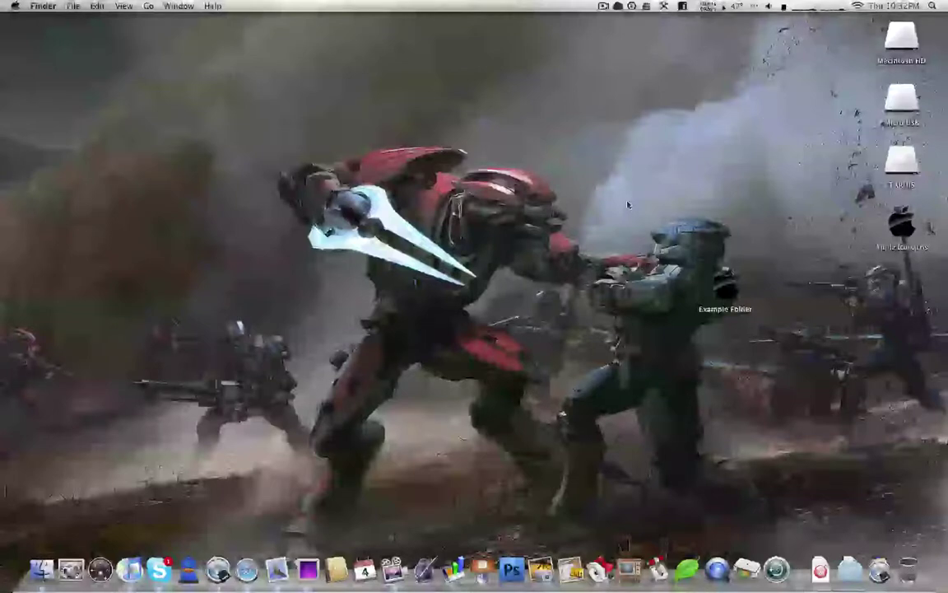
- Move Example Folder to an empty spot higher up on the desktop
{"action": "left_click_drag", "start_coordinate": [725, 284], "coordinate": [636, 164]}
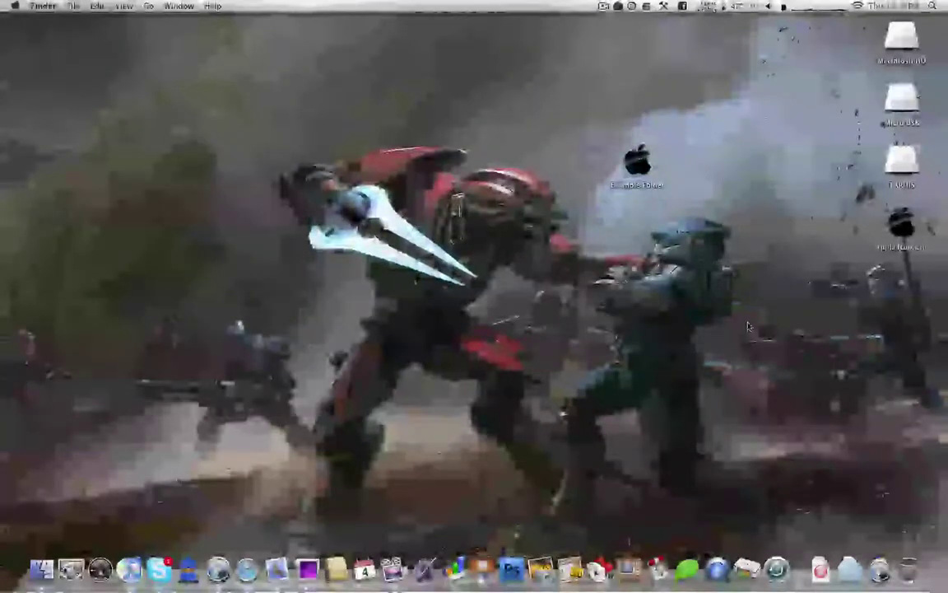